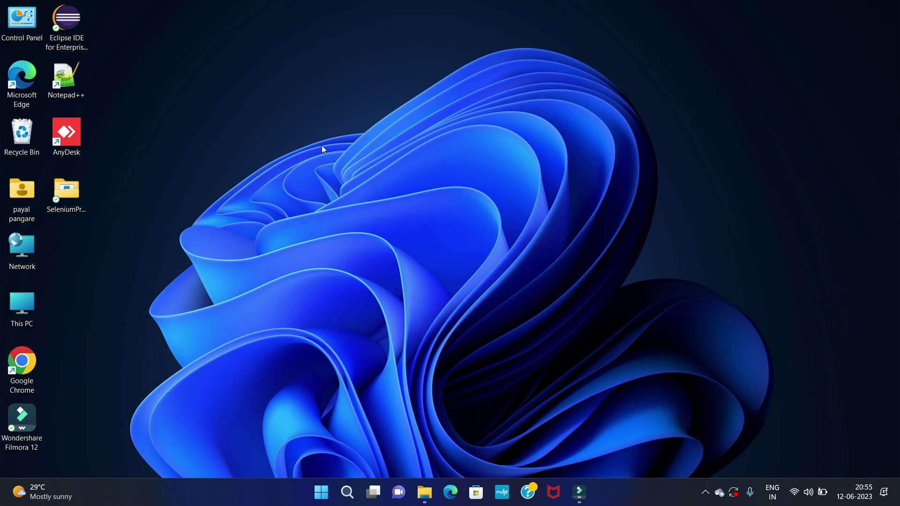
- Search 'php download' in Chrome and reach php.net's Downloads page, locating the Windows downloads link
double_click(21, 352)
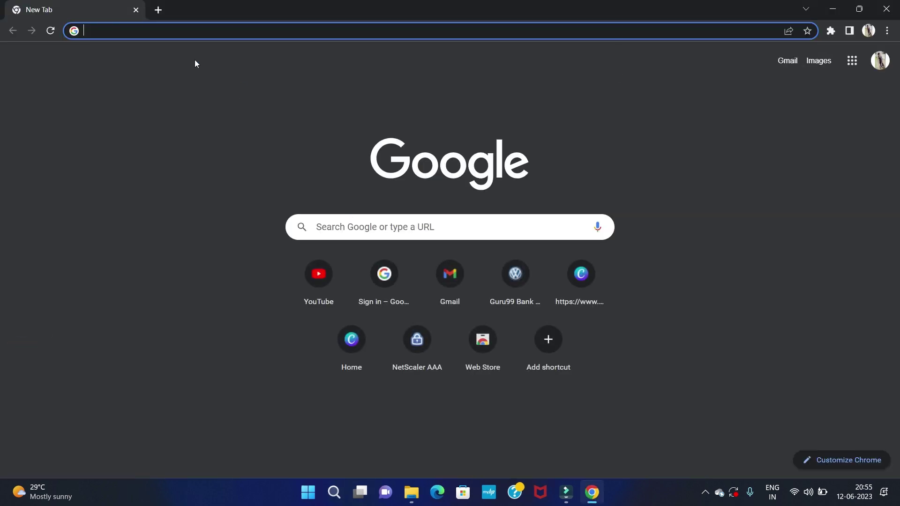
text(php)
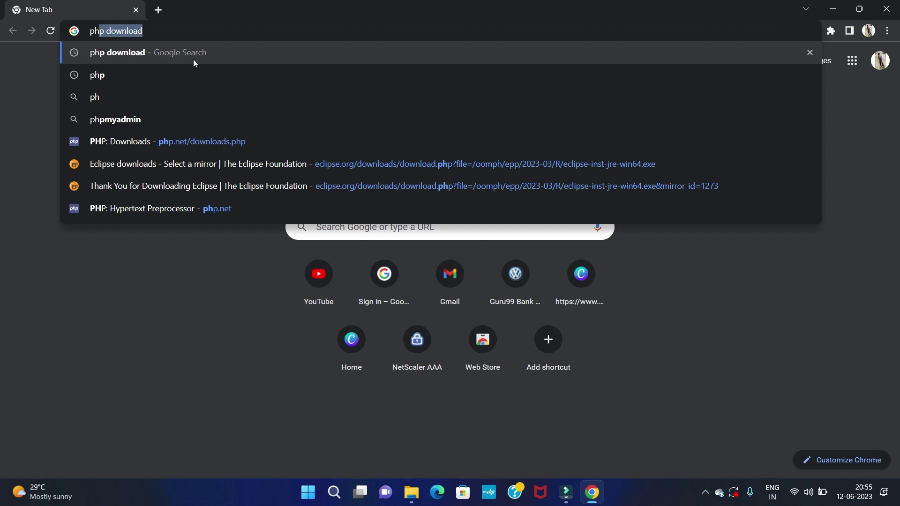
text( download)
key(Return)
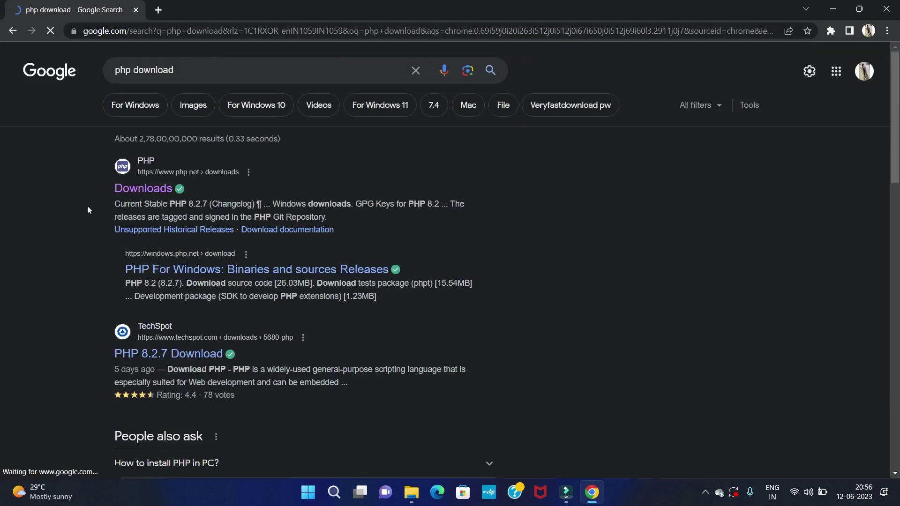
drag(79, 173, 243, 177)
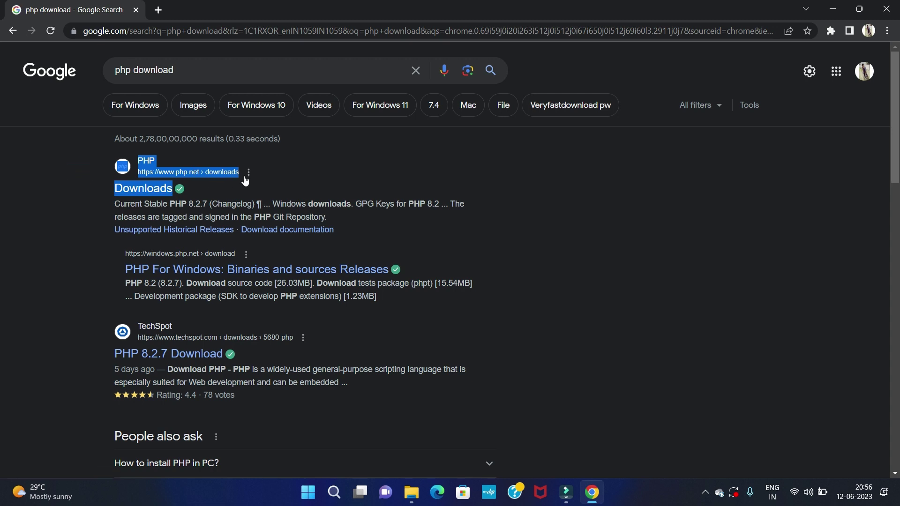
click(178, 167)
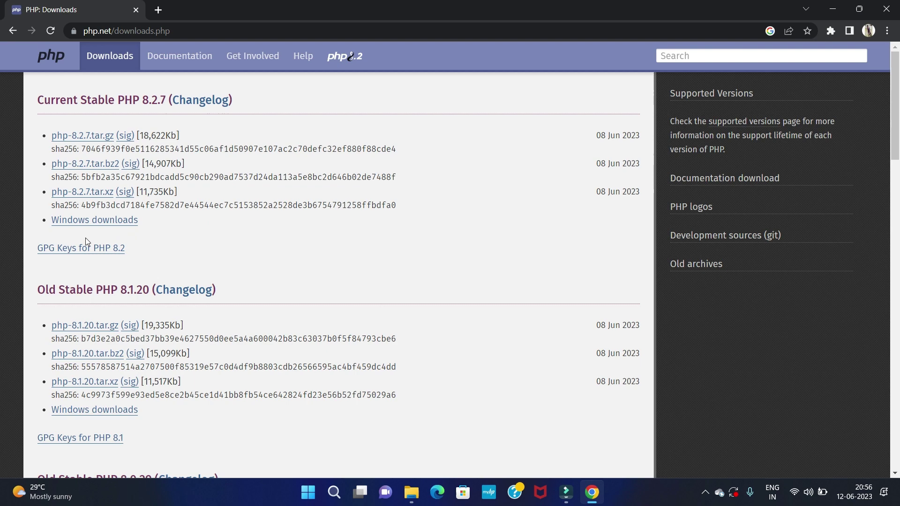
drag(31, 221, 154, 223)
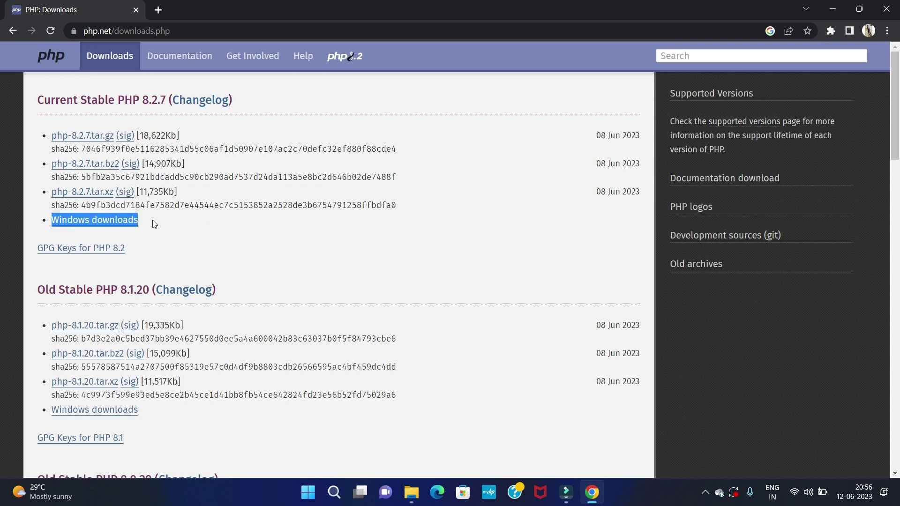
- On windows.php.net, start downloading the PHP 8.2.7 VS16 x64 Thread Safe Zip package
click(106, 222)
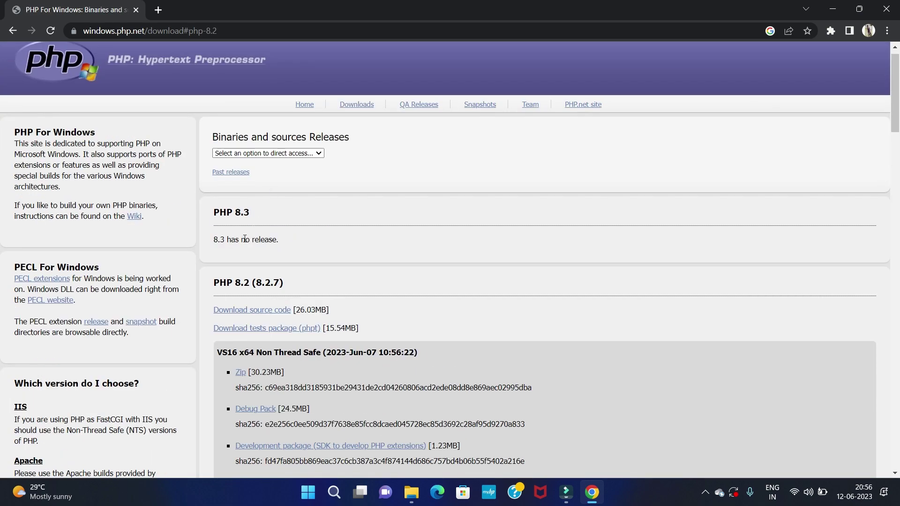
scroll(293, 275, down, 1)
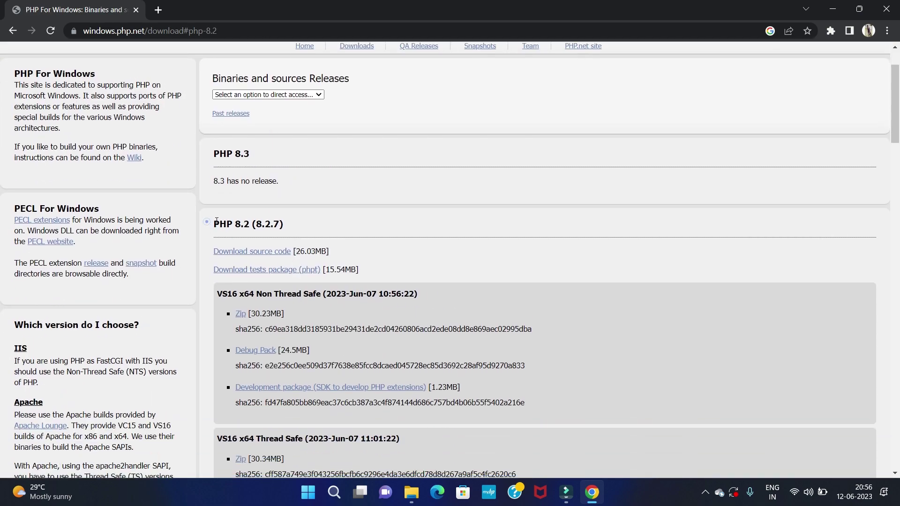
drag(208, 225, 292, 232)
scroll(295, 235, down, 1)
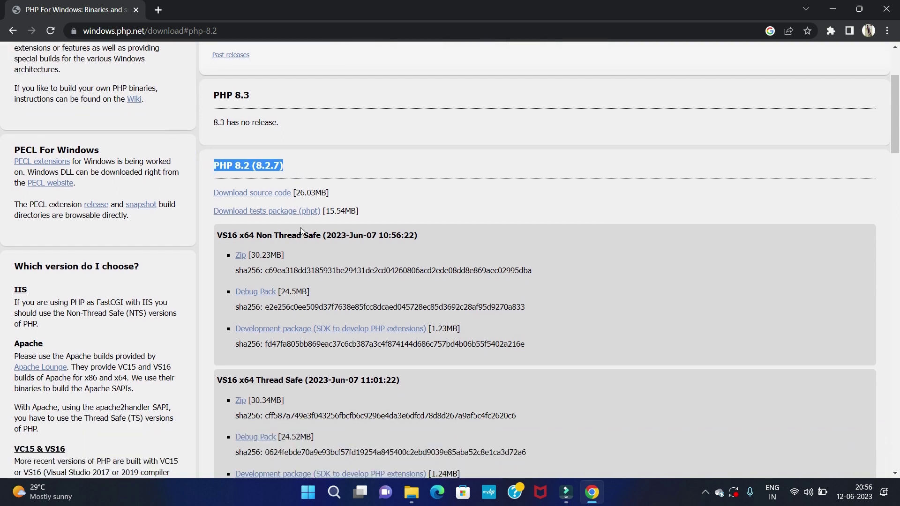
scroll(400, 225, down, 1)
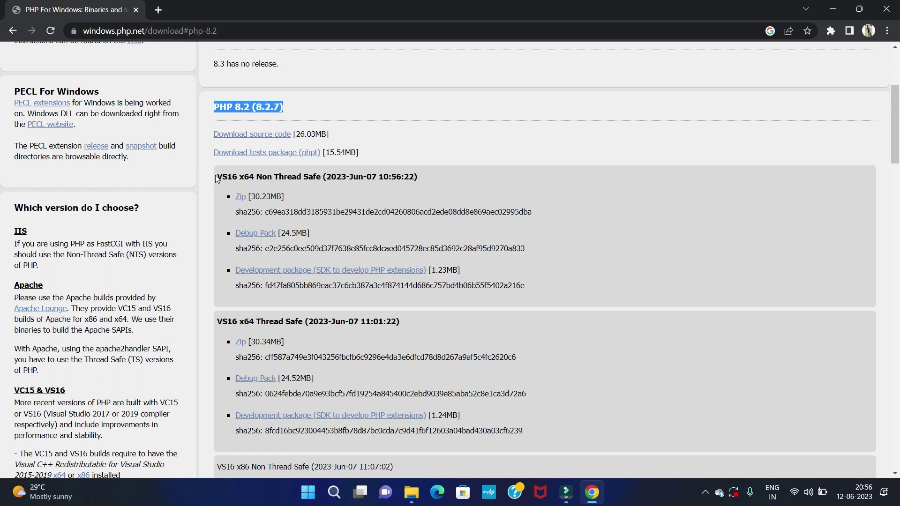
drag(217, 177, 418, 182)
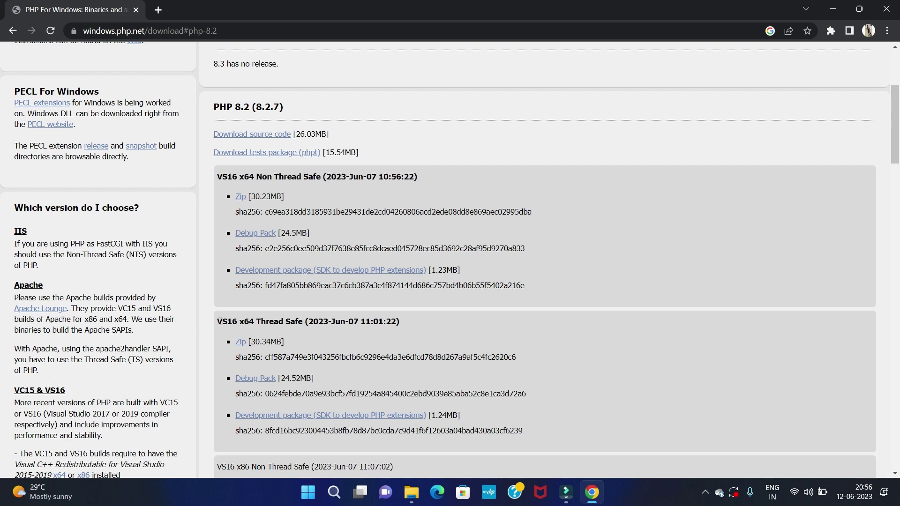
drag(217, 321, 399, 322)
scroll(410, 312, down, 1)
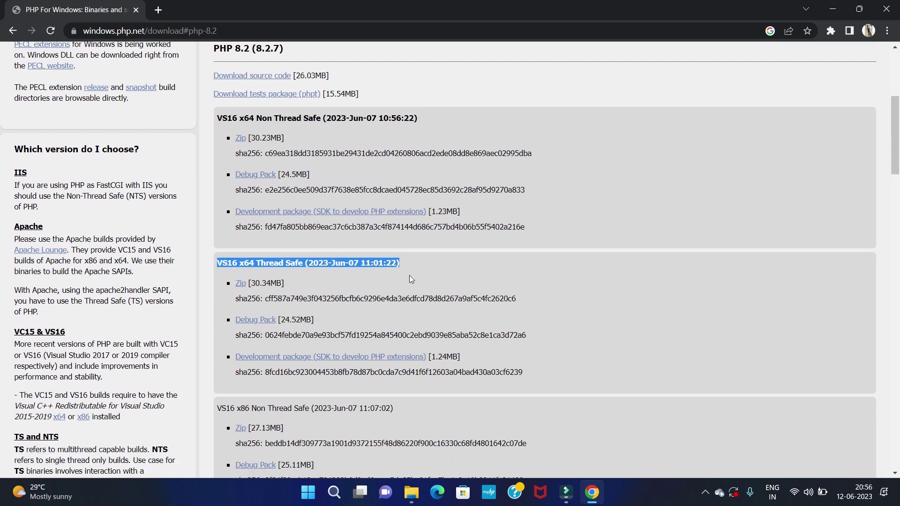
scroll(287, 266, down, 1)
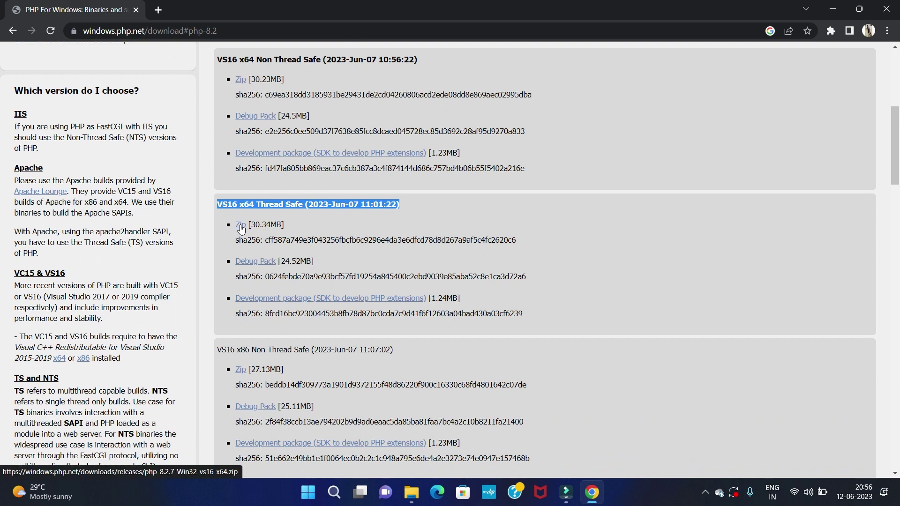
click(240, 225)
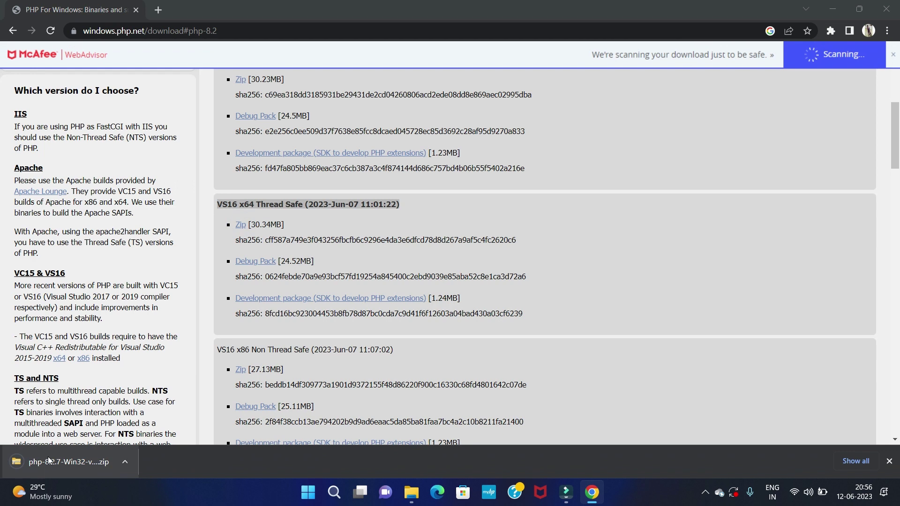
- Show the downloaded php-8.2.7-Win32-vs16-x64 zip in the Downloads folder and select it
click(123, 462)
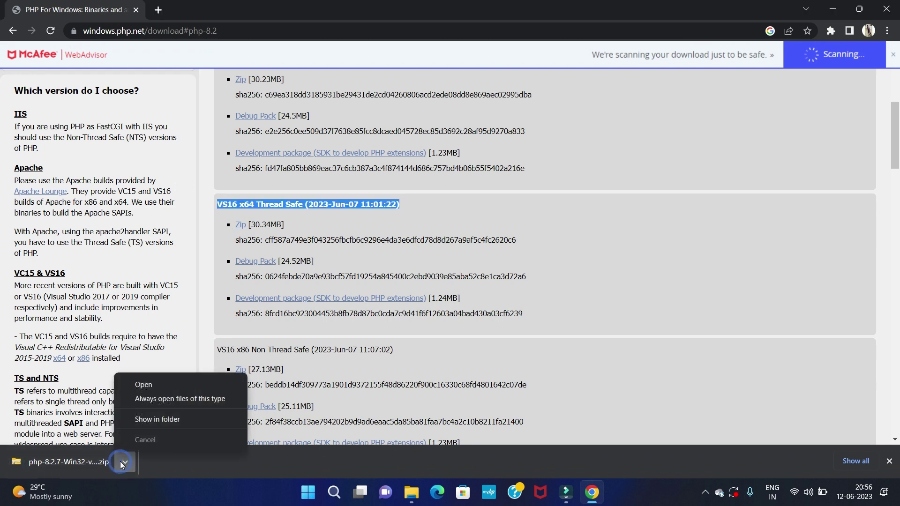
click(172, 418)
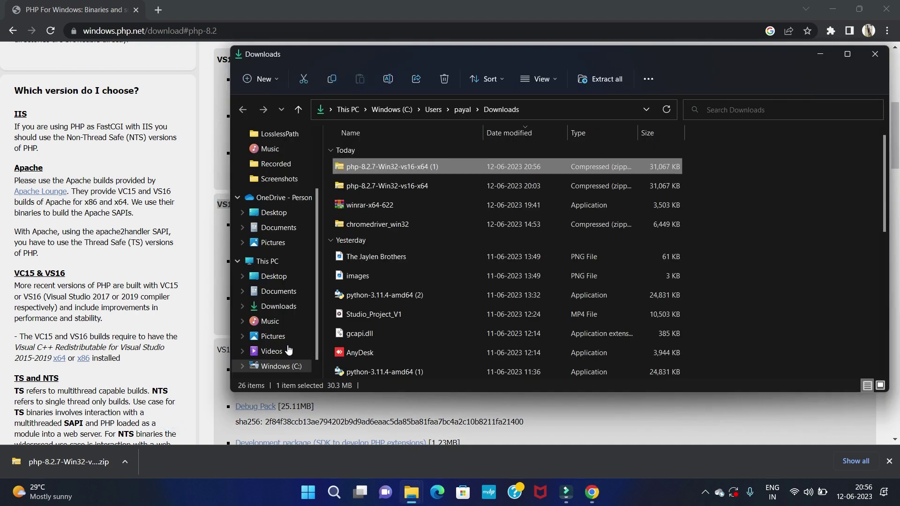
click(848, 50)
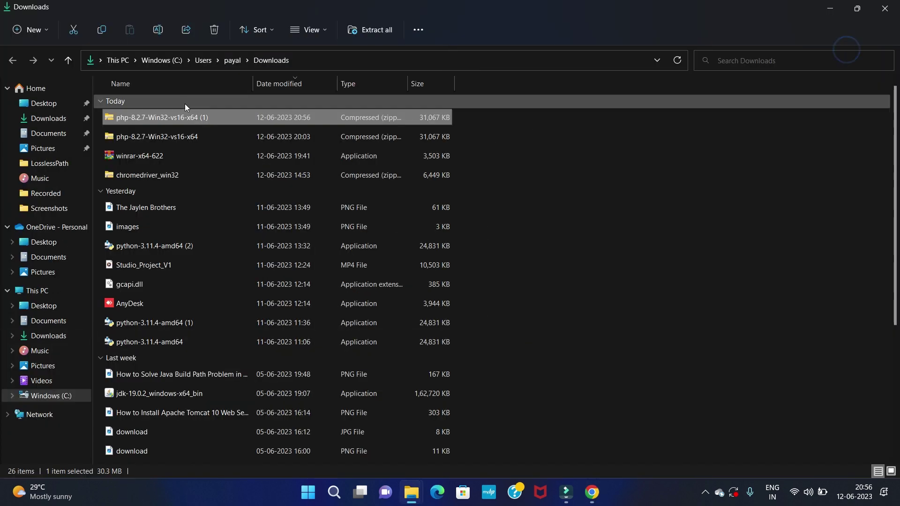
click(193, 117)
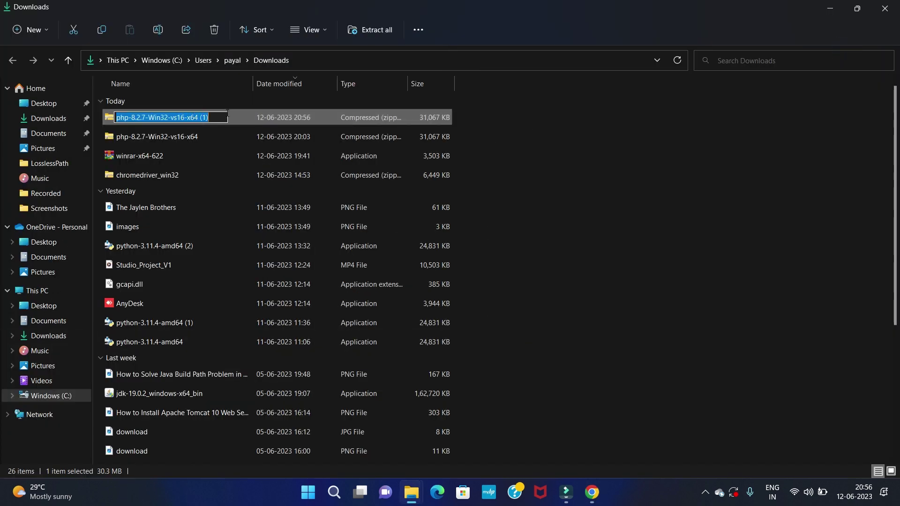
- Start extracting the PHP zip with the Desktop chosen as the destination location
right_click(264, 115)
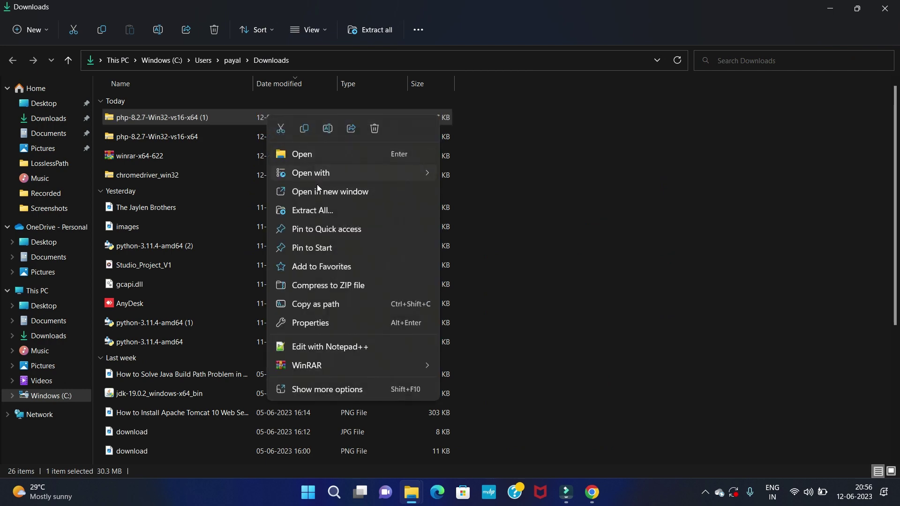
click(321, 208)
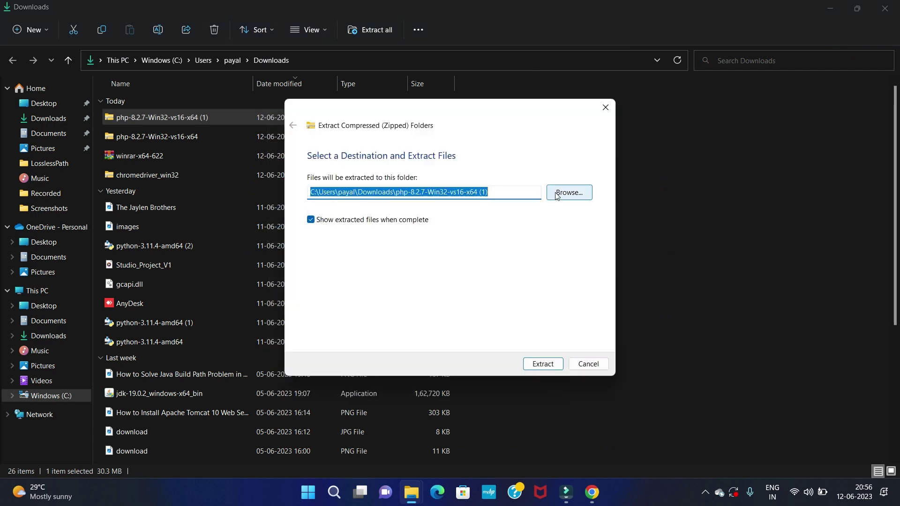
click(555, 191)
click(332, 224)
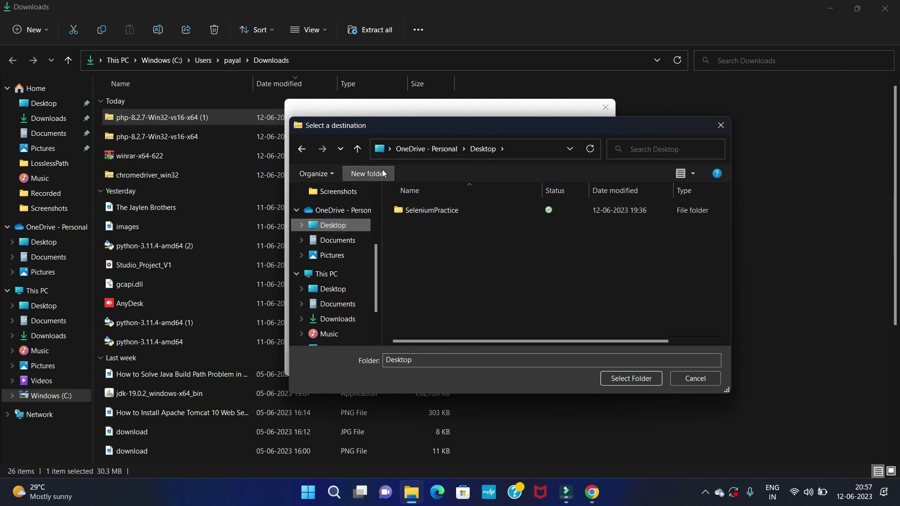
- Create a Desktop folder named php8.2.7 and extract the zip's contents into it
click(368, 174)
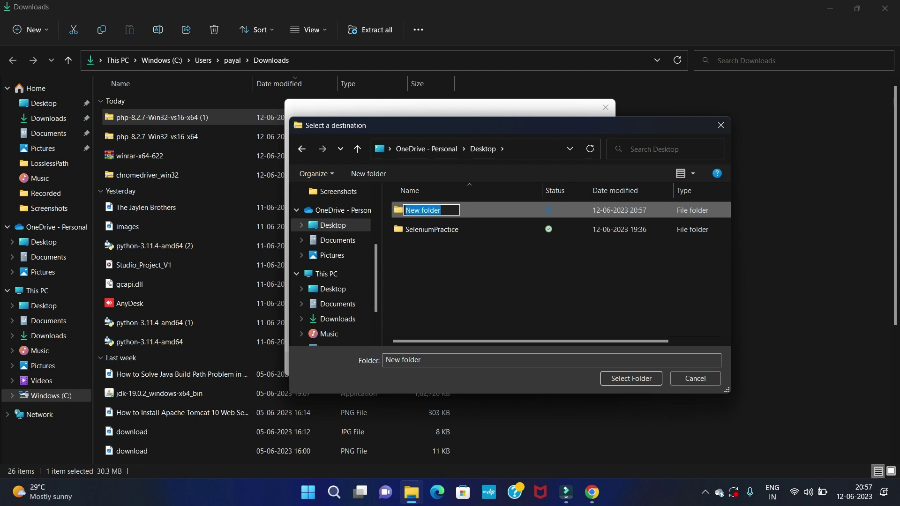
text(php)
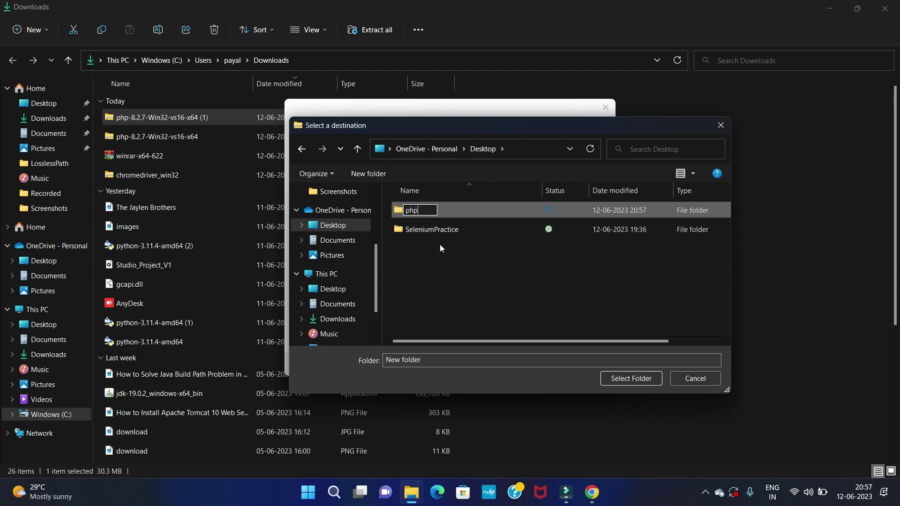
text(8.)
text(2)
text(.7)
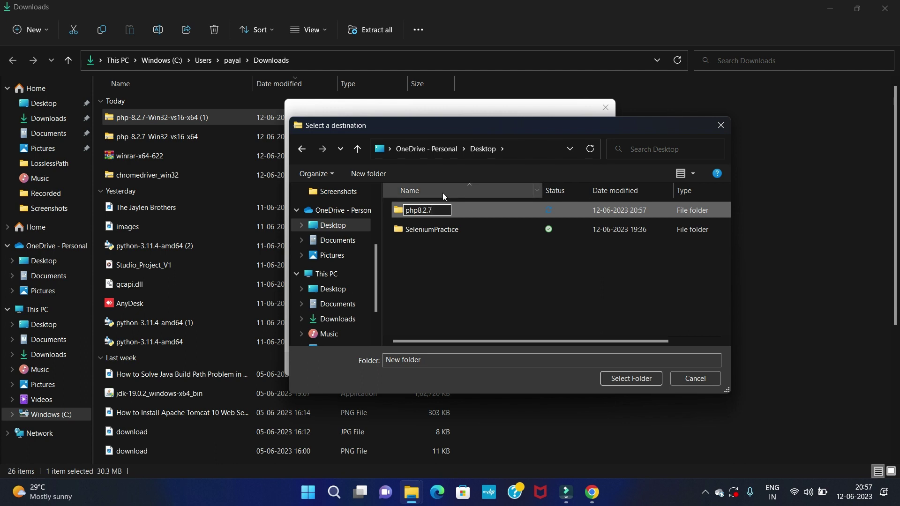
key(Return)
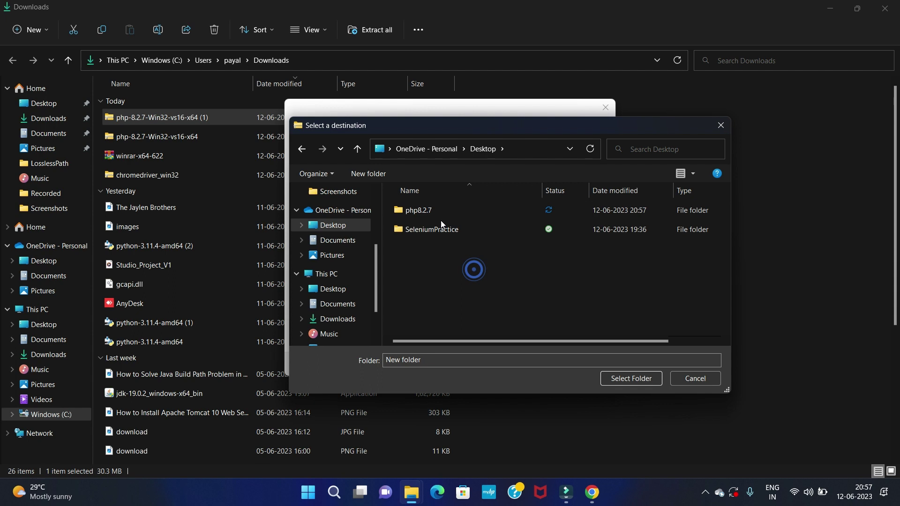
click(623, 382)
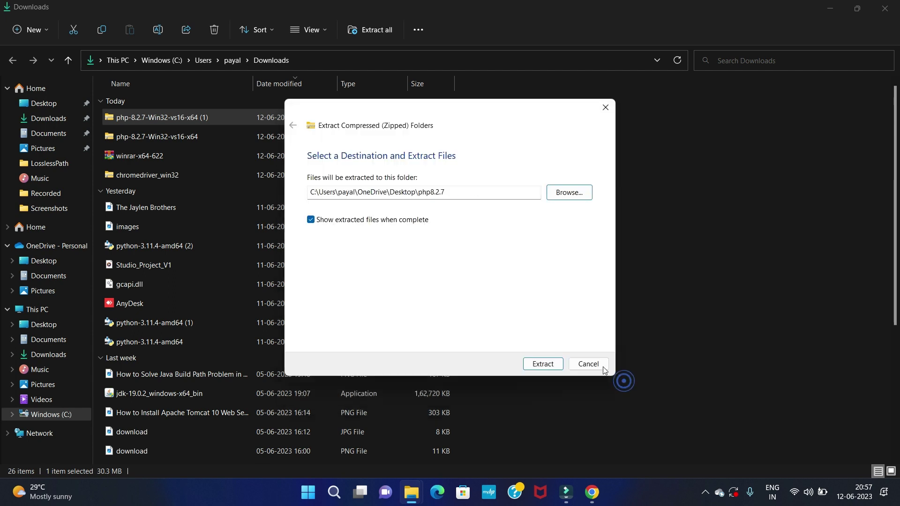
click(544, 364)
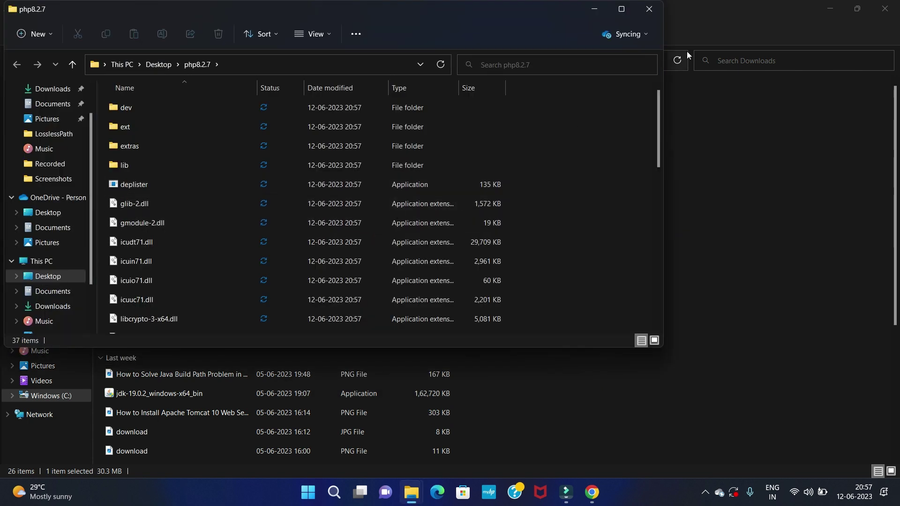
- Cut the php8.2.7 folder from the desktop and browse to This PC
click(649, 8)
click(828, 11)
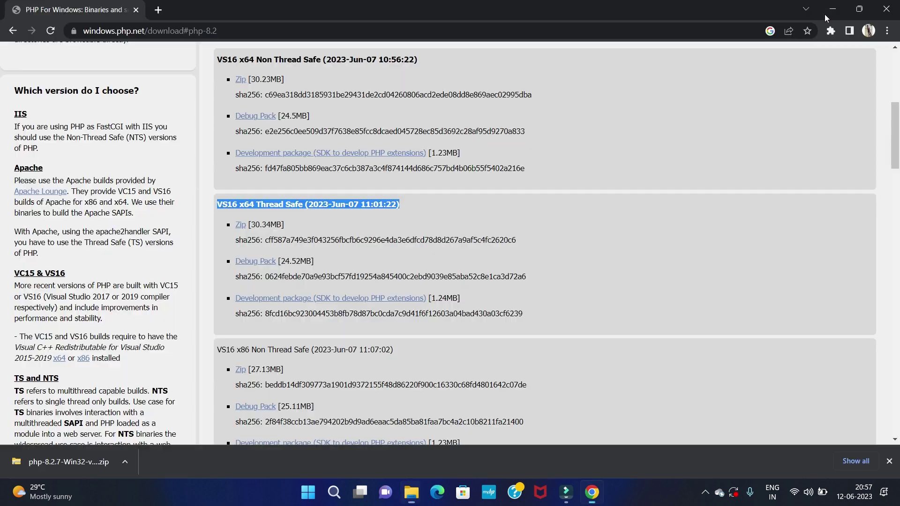
click(828, 9)
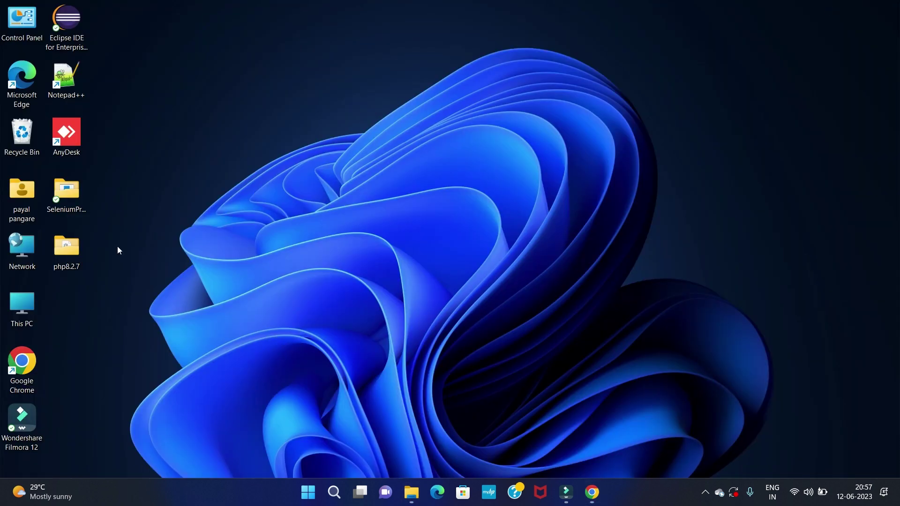
right_click(60, 254)
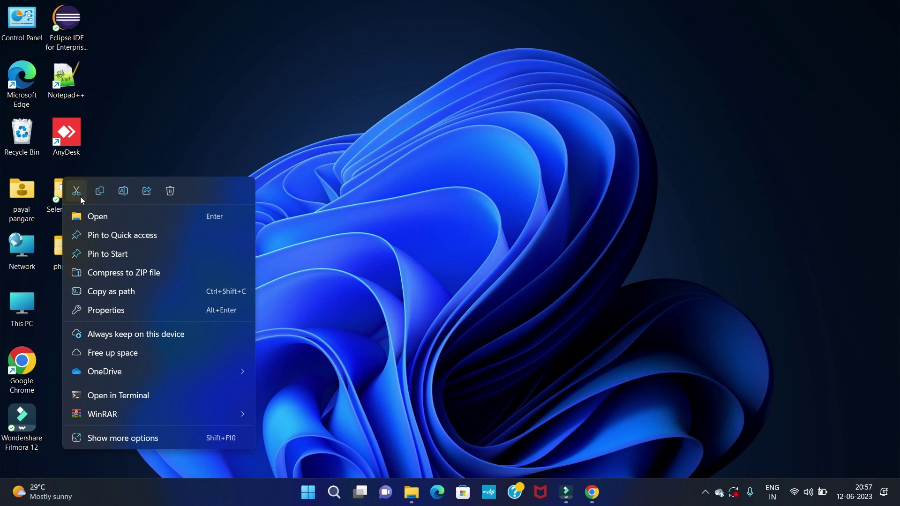
click(76, 191)
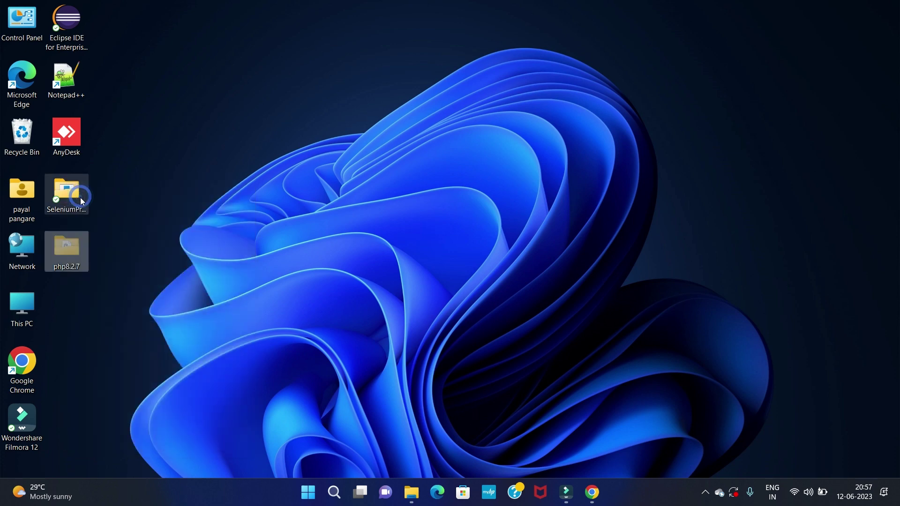
double_click(24, 303)
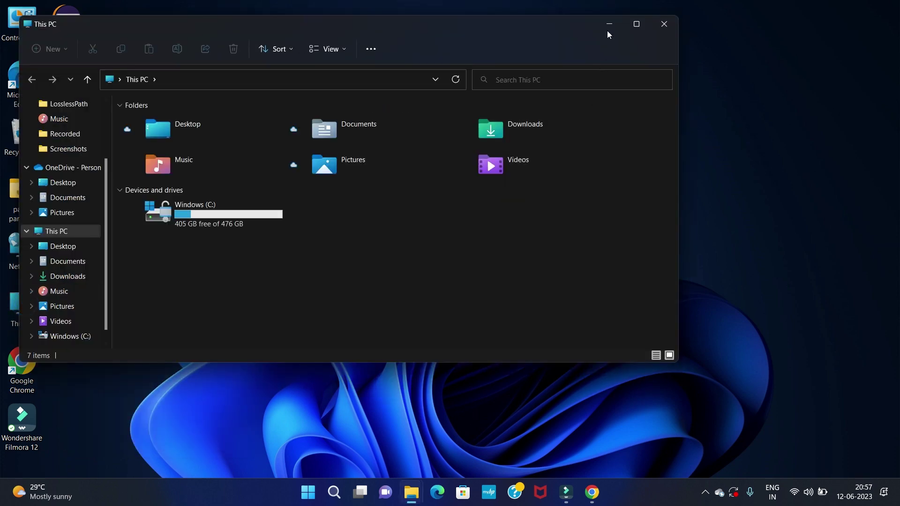
- Paste php8.2.7 into C:\Program Files, granting administrator permission, and refresh the listing
click(637, 23)
double_click(177, 198)
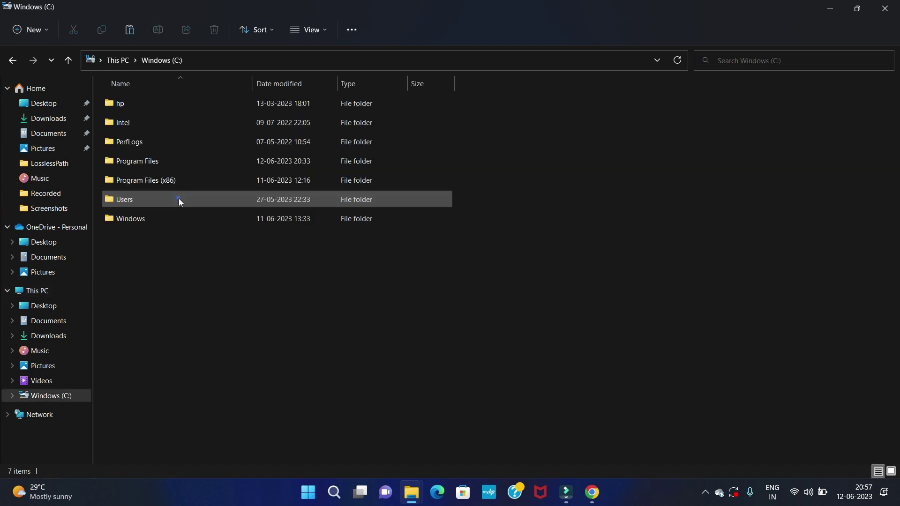
double_click(189, 166)
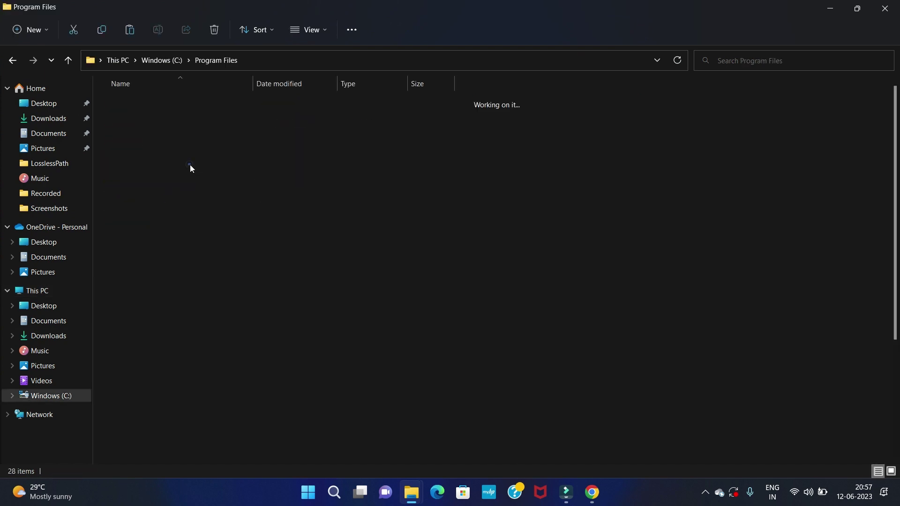
right_click(675, 148)
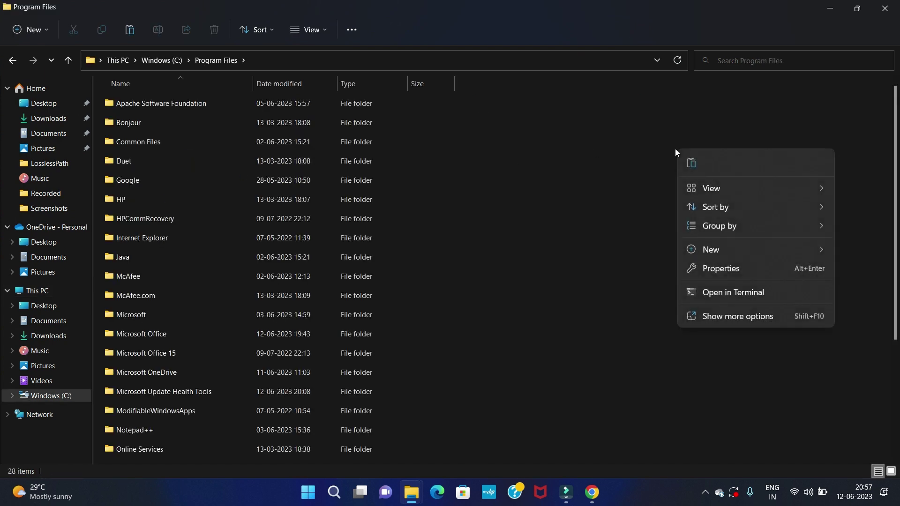
click(690, 164)
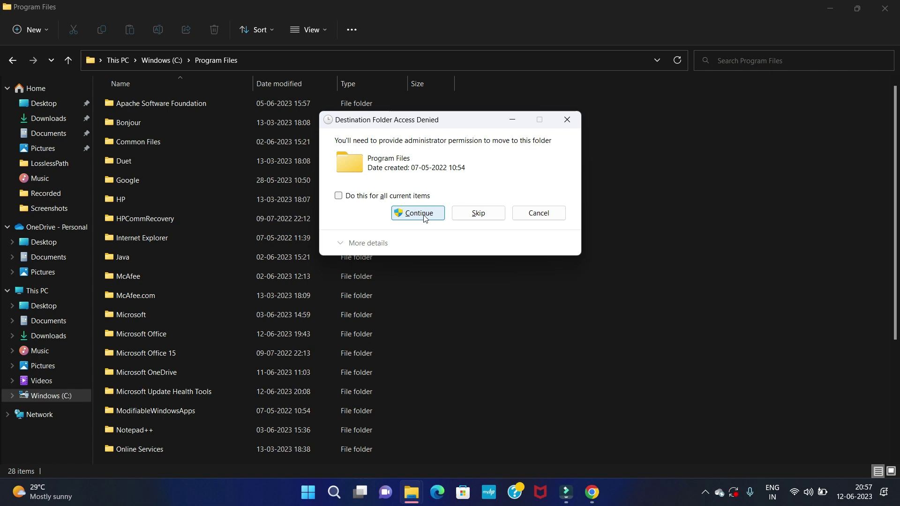
click(424, 218)
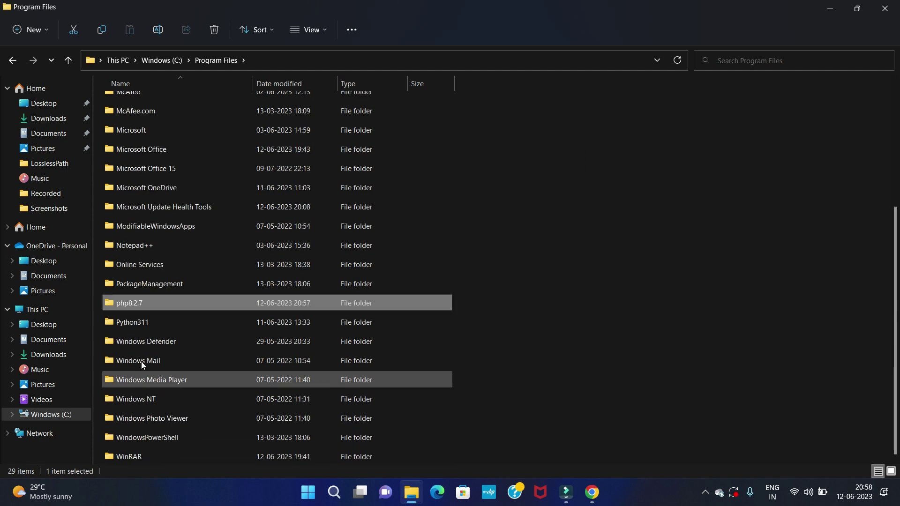
click(677, 61)
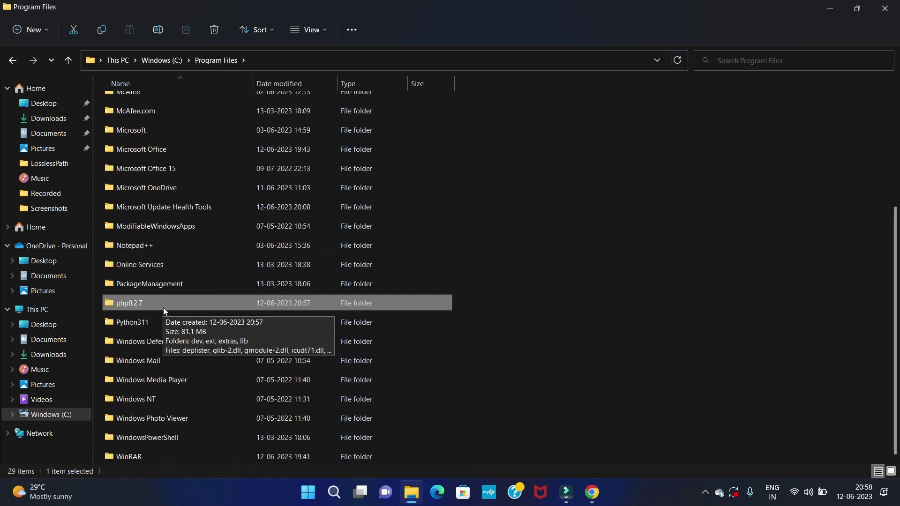
- Copy the C:\Program Files\php8.2.7 folder path from the address bar
double_click(162, 308)
click(456, 60)
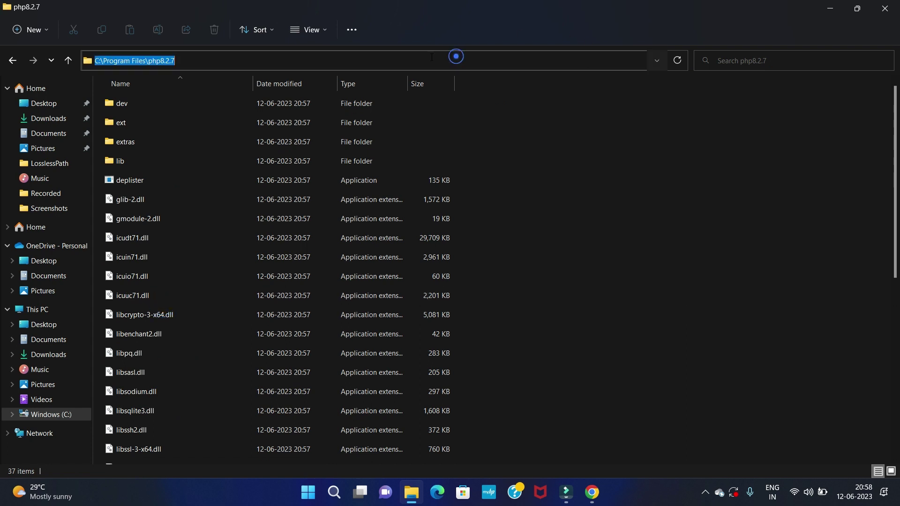
right_click(225, 63)
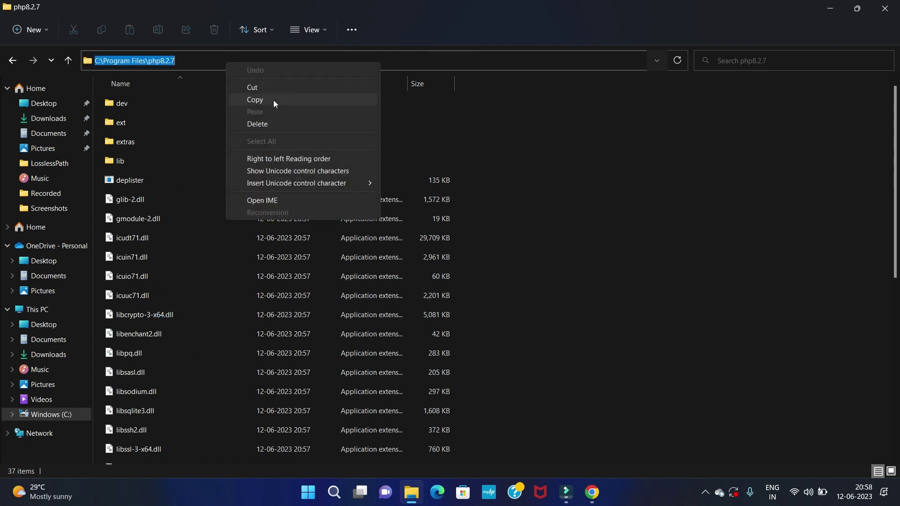
click(273, 99)
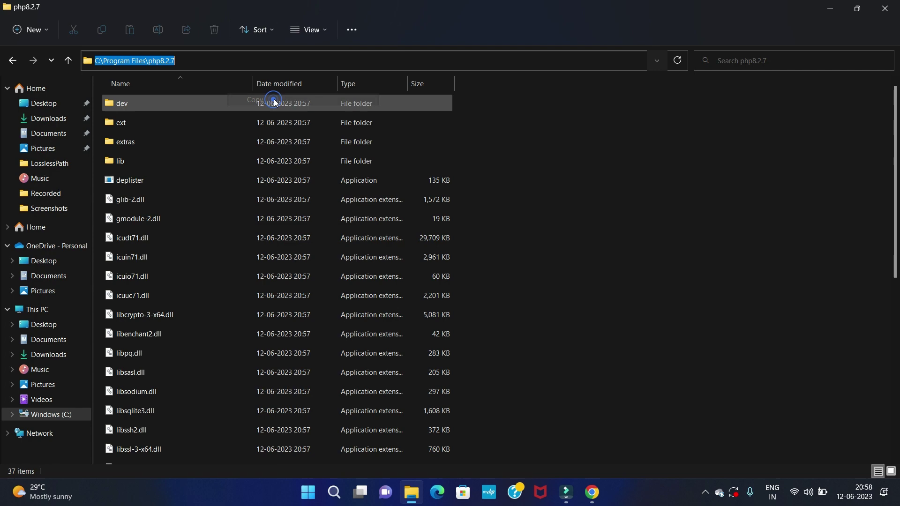
- Find and launch 'Edit the system environment variables' from Windows search
click(334, 492)
text(en)
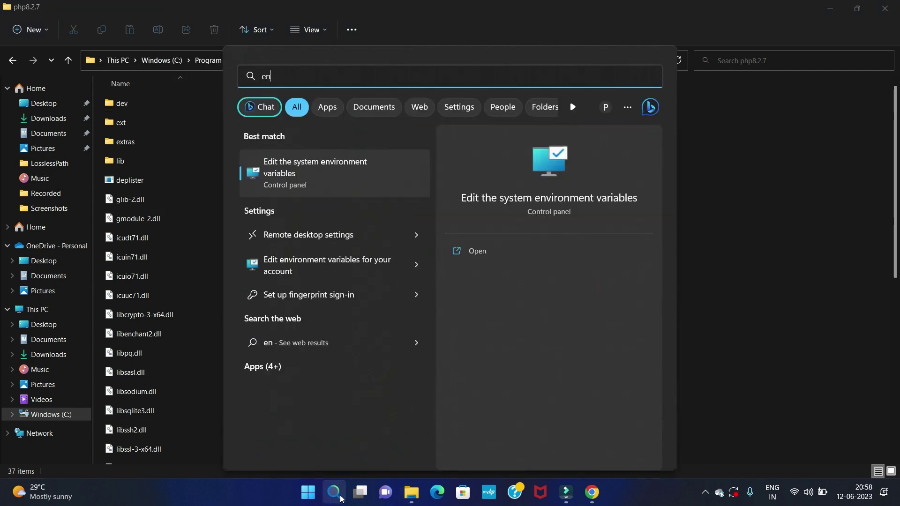
click(477, 251)
- In Environment Variables, select the system Path variable for editing
click(886, 9)
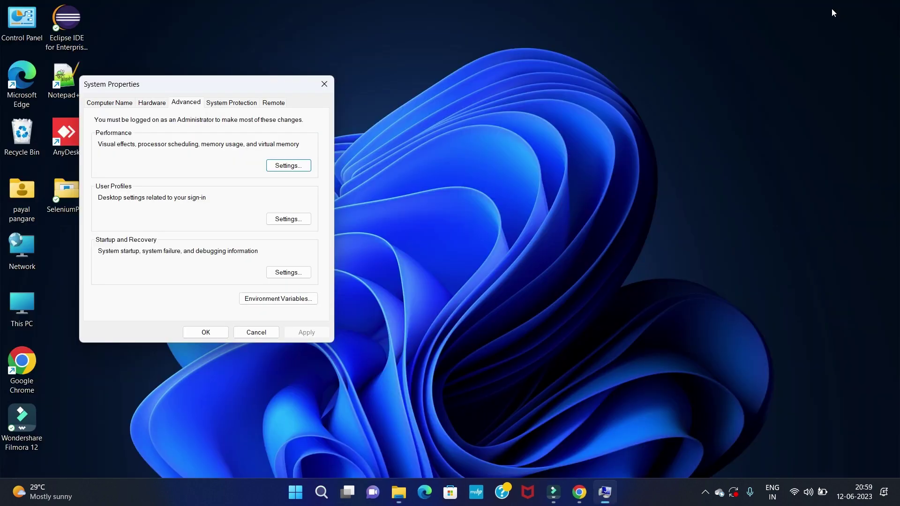
drag(262, 87, 381, 51)
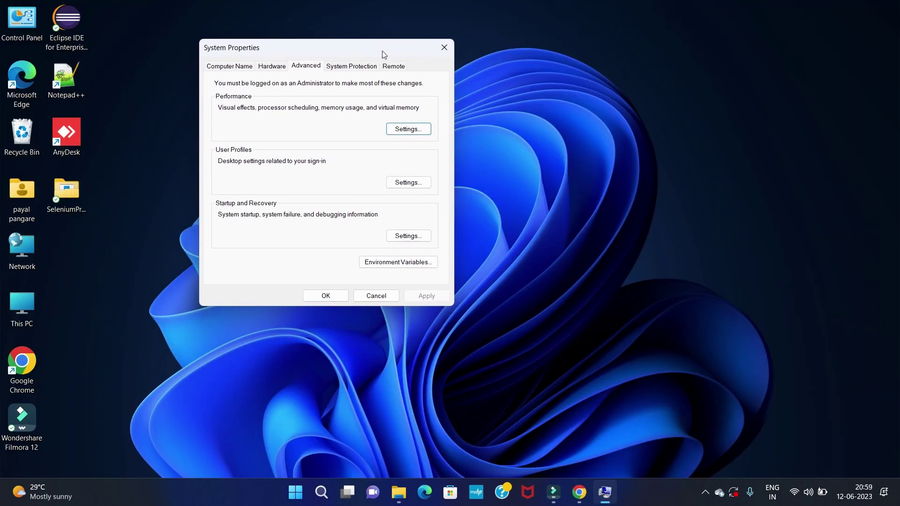
click(422, 265)
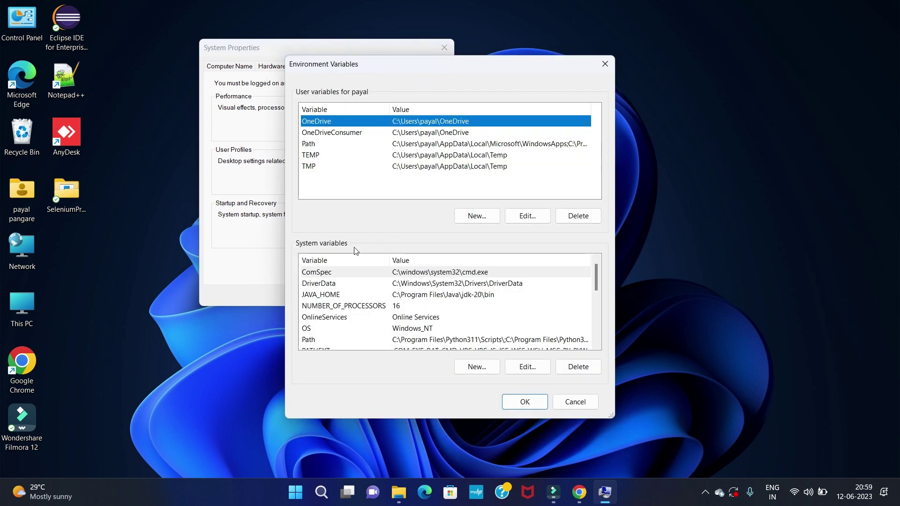
drag(470, 68, 372, 15)
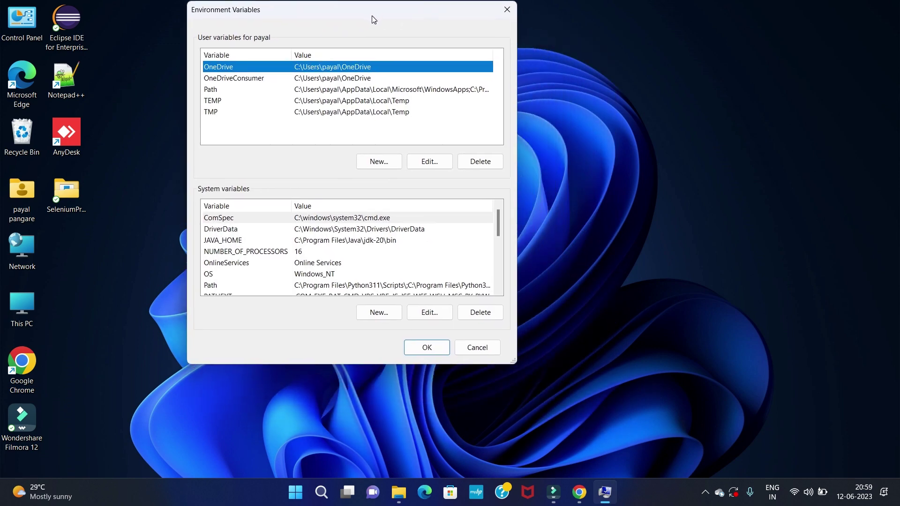
click(324, 287)
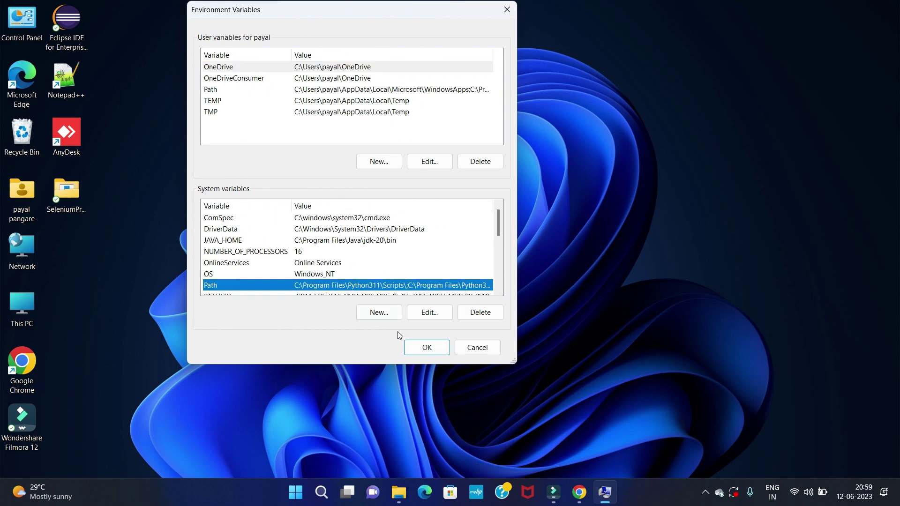
click(429, 312)
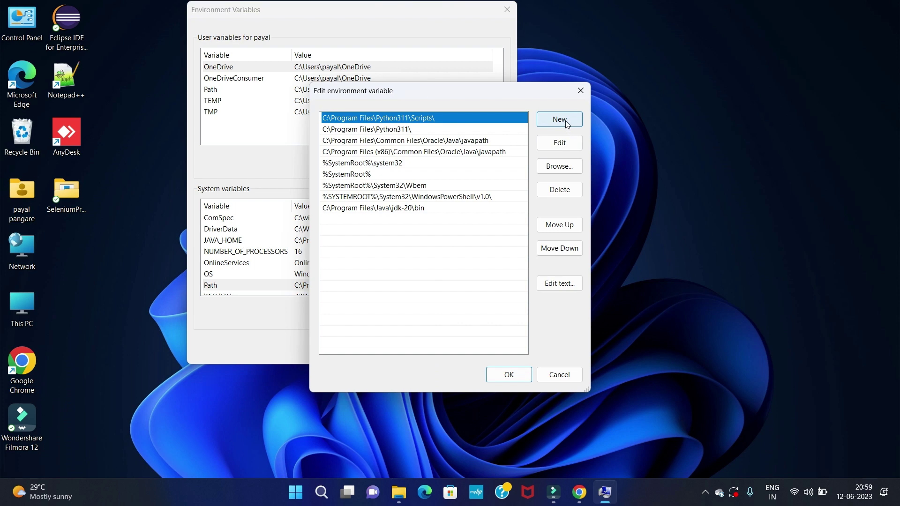
- Add C:\Program Files\php8.2.7 as a new Path entry and confirm all dialogs
click(559, 120)
text(C:\Program Files\php8.2.7)
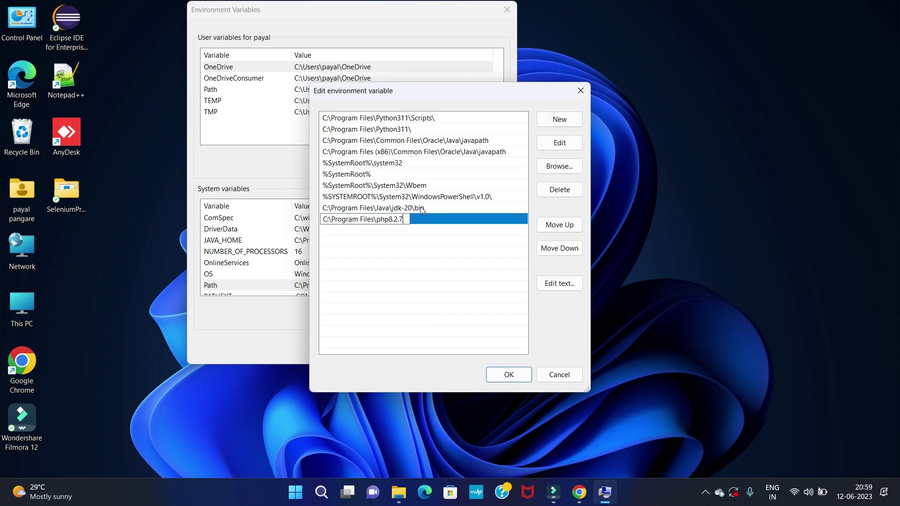
click(515, 375)
click(428, 348)
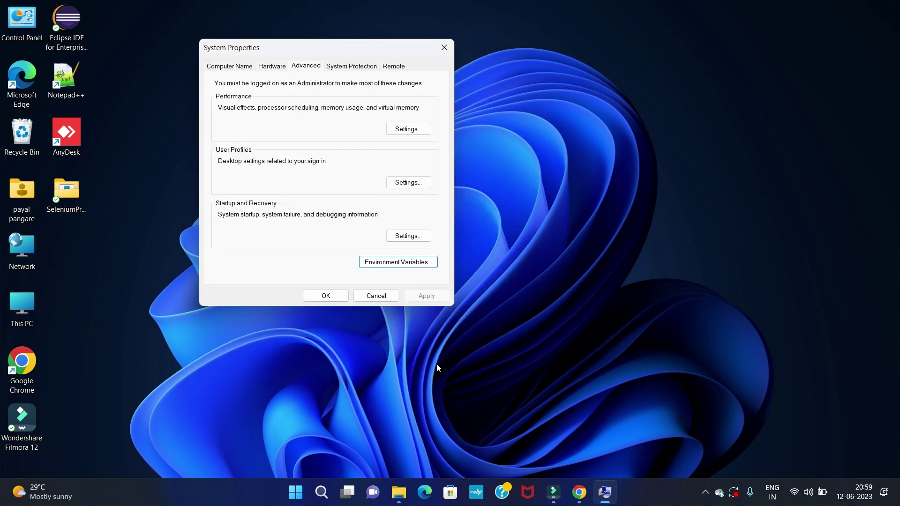
click(325, 296)
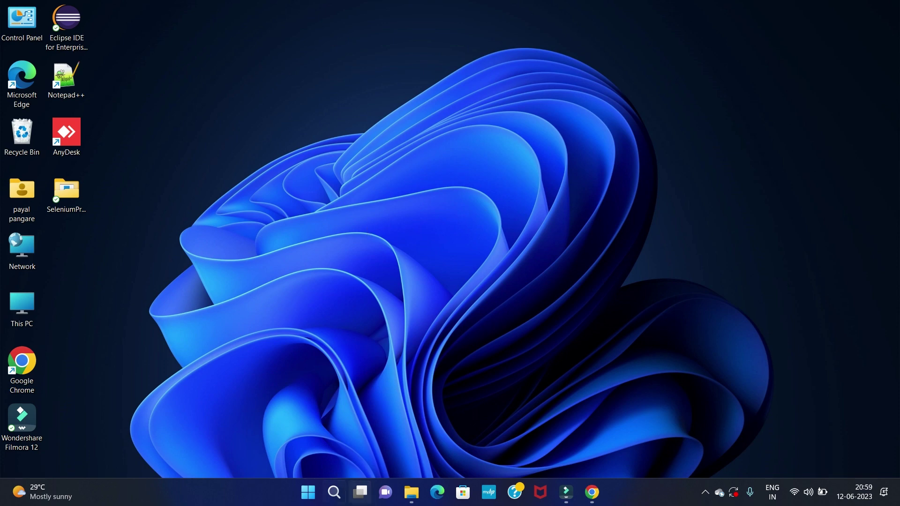
- Launch Command Prompt from Windows search
click(334, 492)
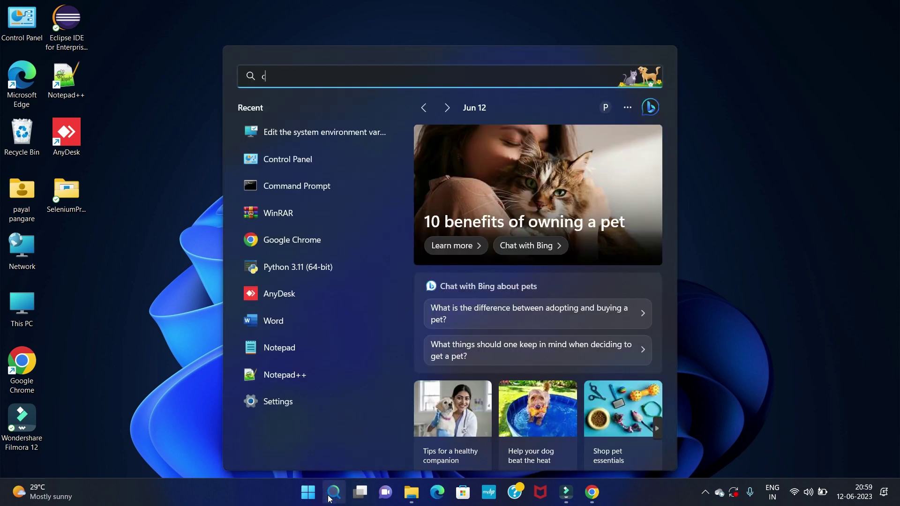
text(com)
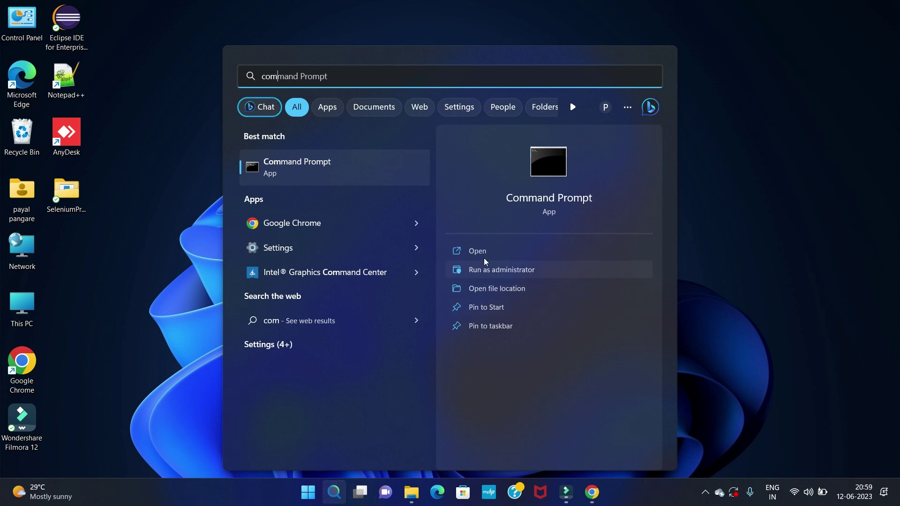
click(478, 251)
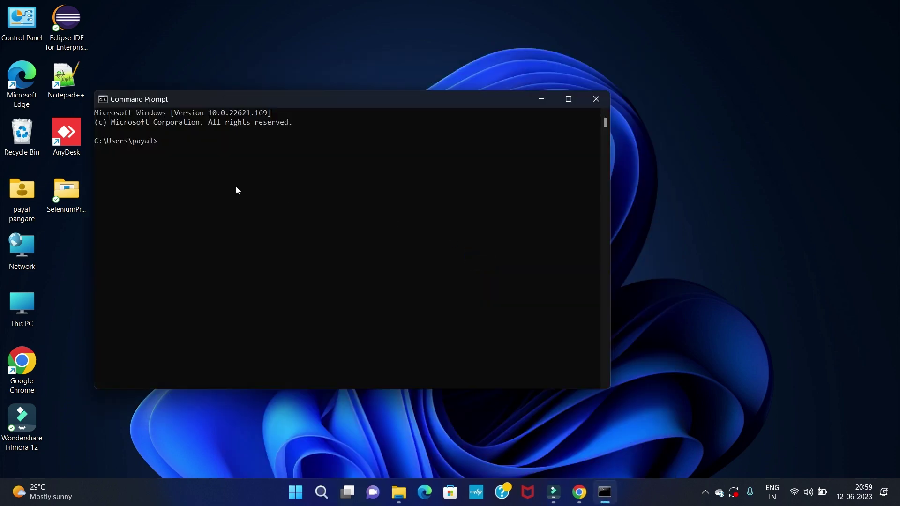
text(php -vers)
text(ion)
- Run 'php -version', which stalls without output, and refocus the console to stop it
key(Return)
drag(346, 99, 388, 67)
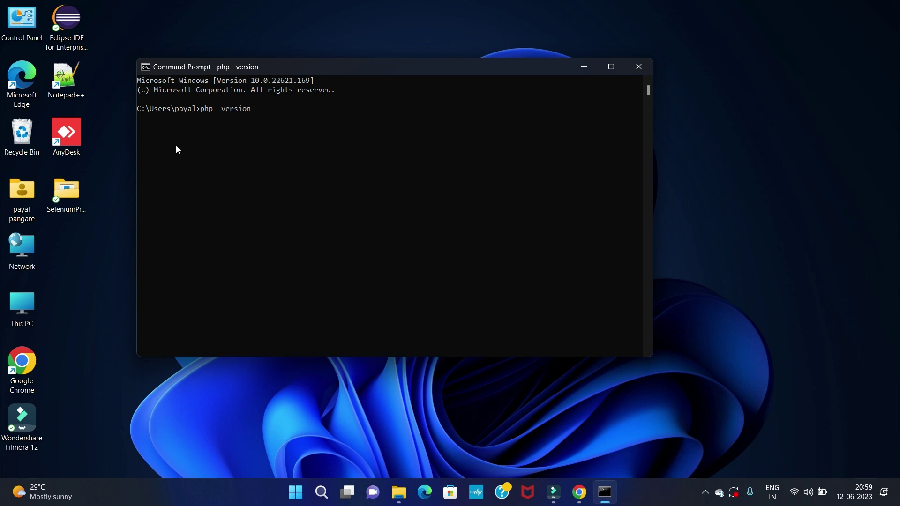
click(192, 137)
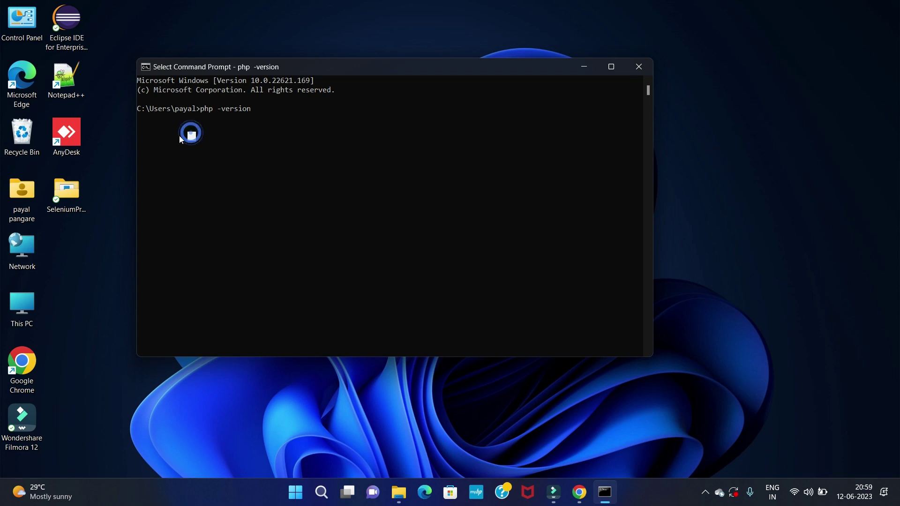
- Abort the stalled command, clear stray ^Z characters and run 'php --version', reporting PHP 8.2.7 (cli)
key(ctrl+c)
key(ctrl+z)
key(ctrl+z)
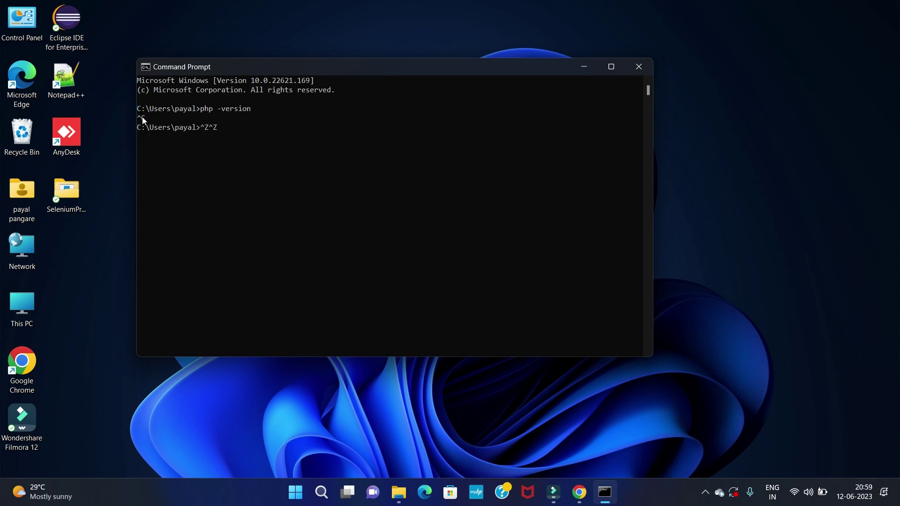
key(BackSpace)
key(BackSpace)
text(php )
text(--)
text(version)
key(Return)
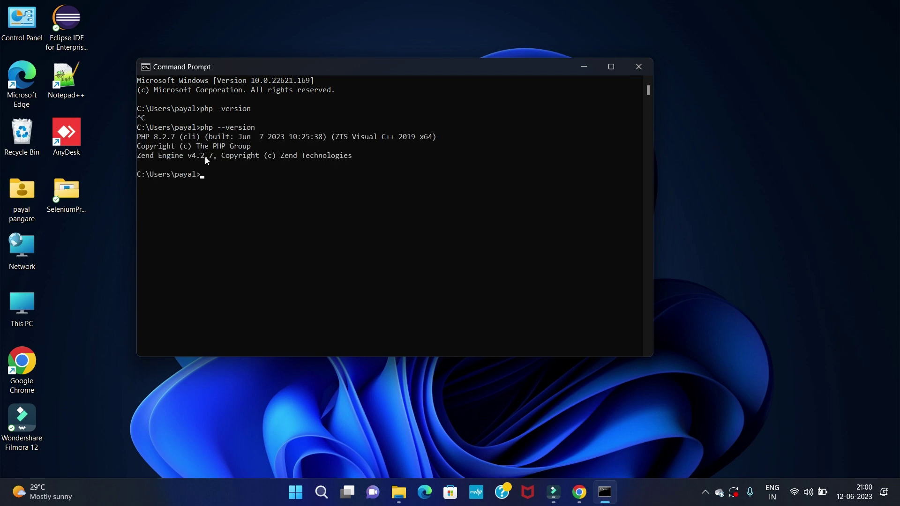